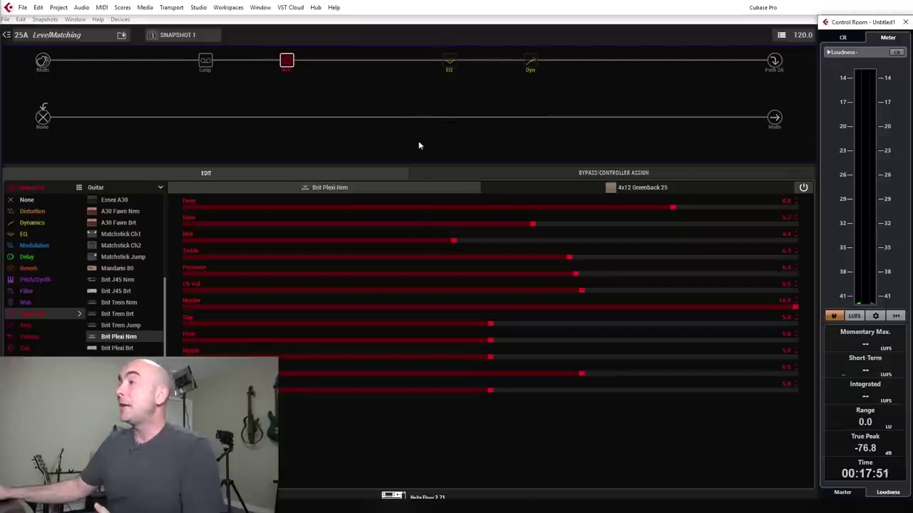
Examine the Brit Plexi Nrm amp, the 6 Switch Looper and the 10 Band Graphic EQ blocks in the LevelMatching preset
click(420, 448)
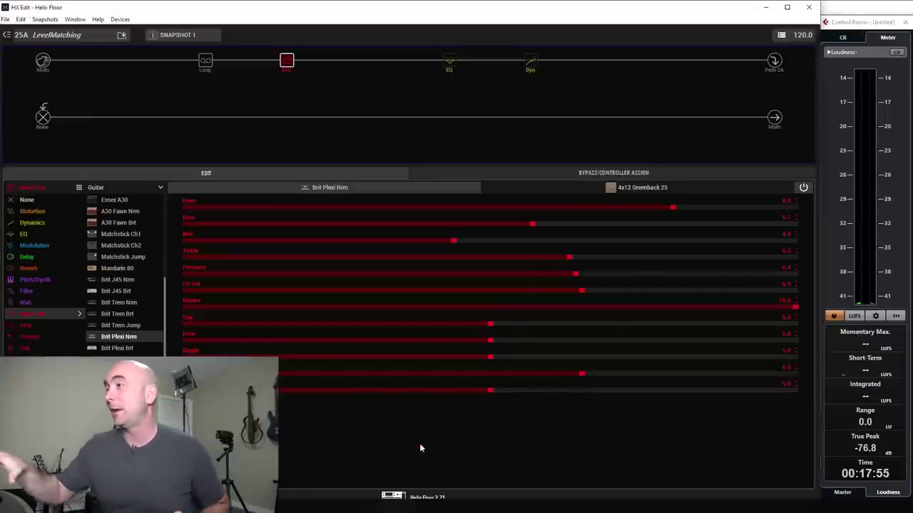
click(379, 190)
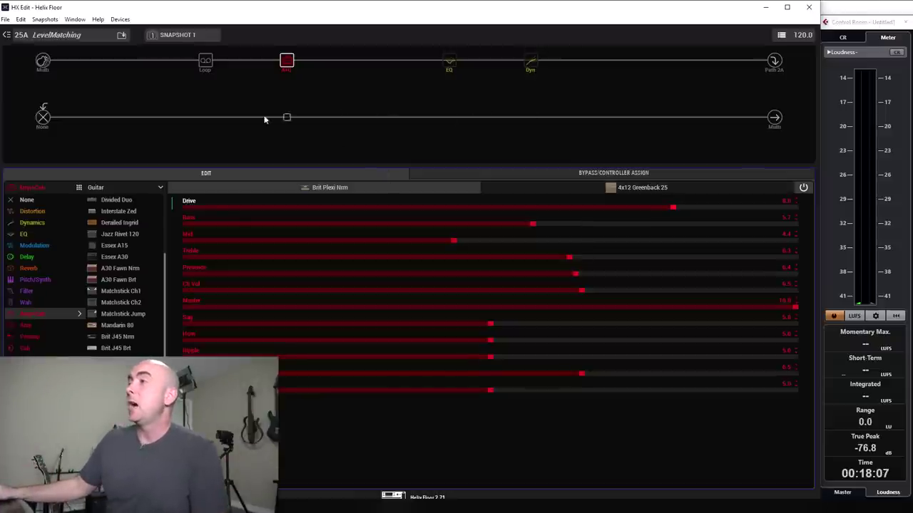
click(206, 61)
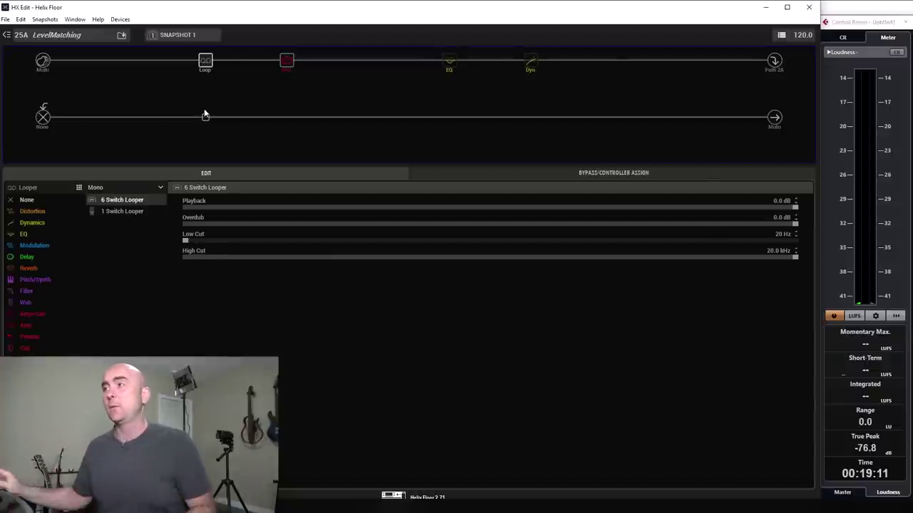
mouse_move(205, 69)
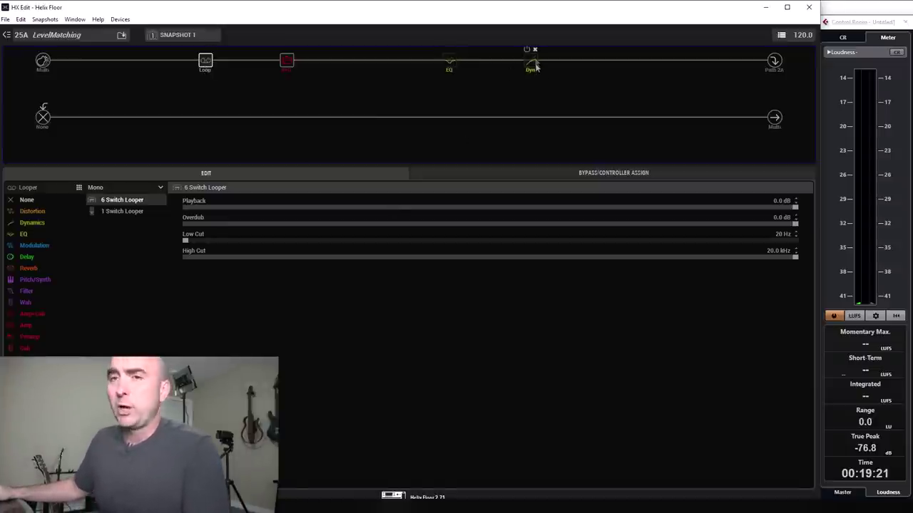
click(447, 64)
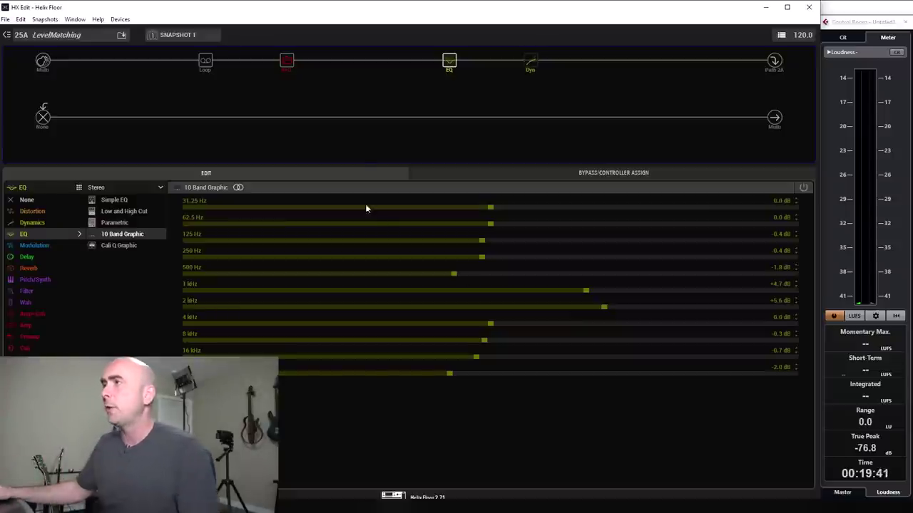
click(286, 61)
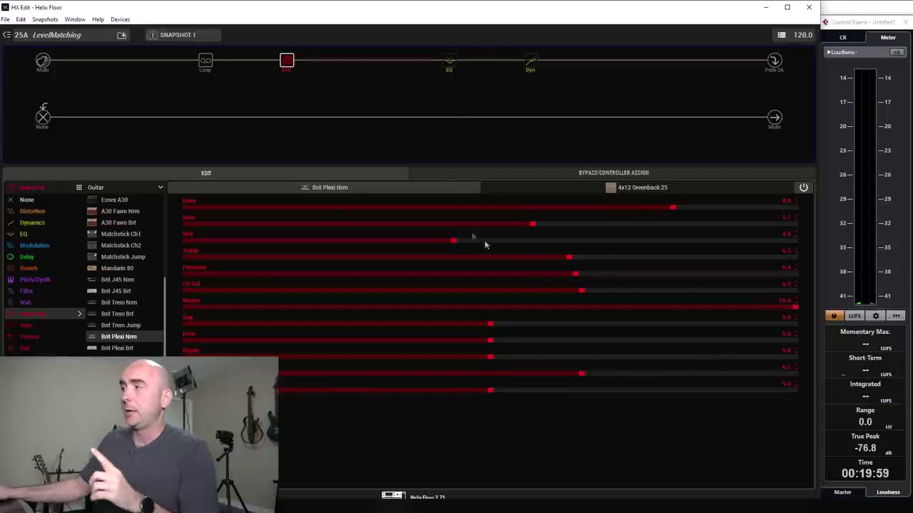
Measure the loop's integrated loudness with the EQ bypassed and again with the EQ enabled at a 0.0 dB level, resetting the meter for each measurement
mouse_move(449, 68)
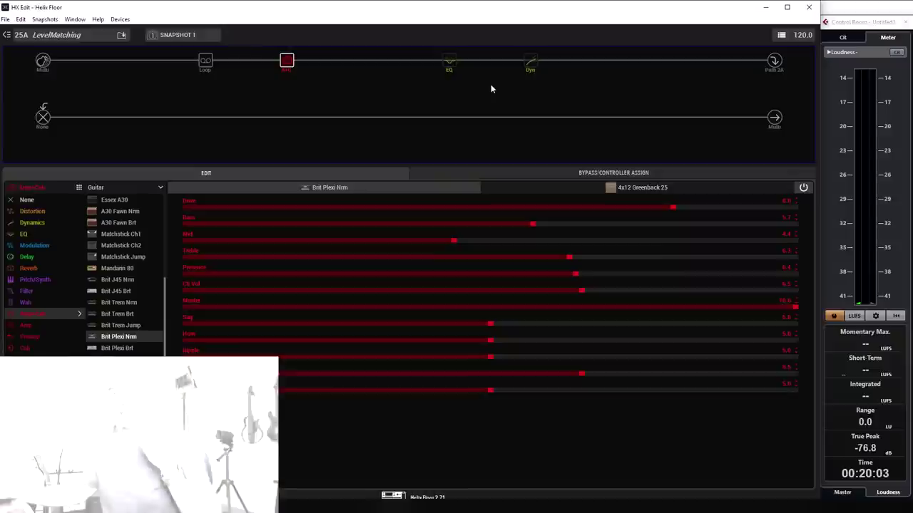
click(903, 341)
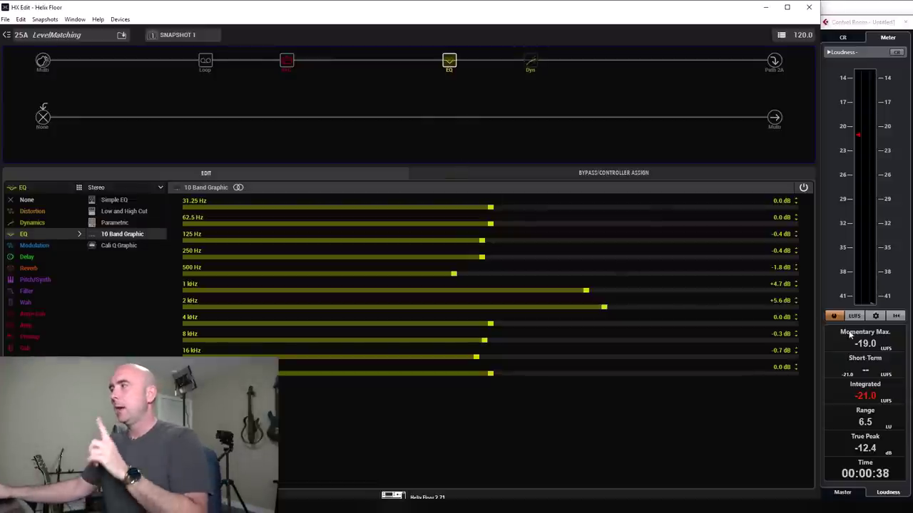
click(900, 317)
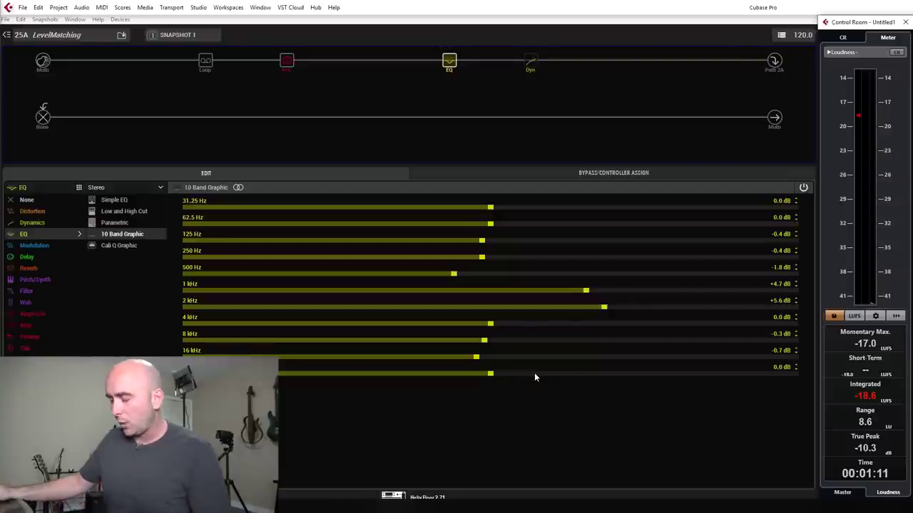
Toggle the 10 Band Graphic EQ on and off repeatedly to compare its loudness with the bypassed signal
click(445, 52)
click(445, 51)
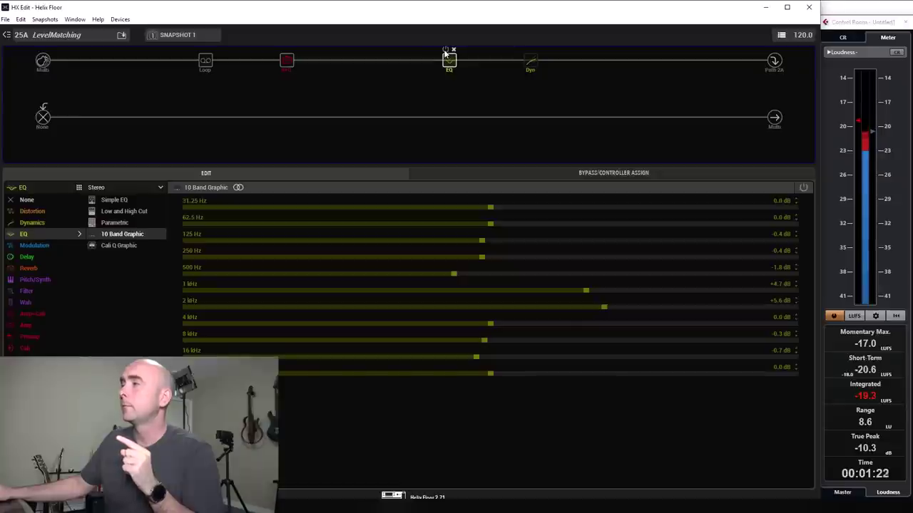
click(445, 52)
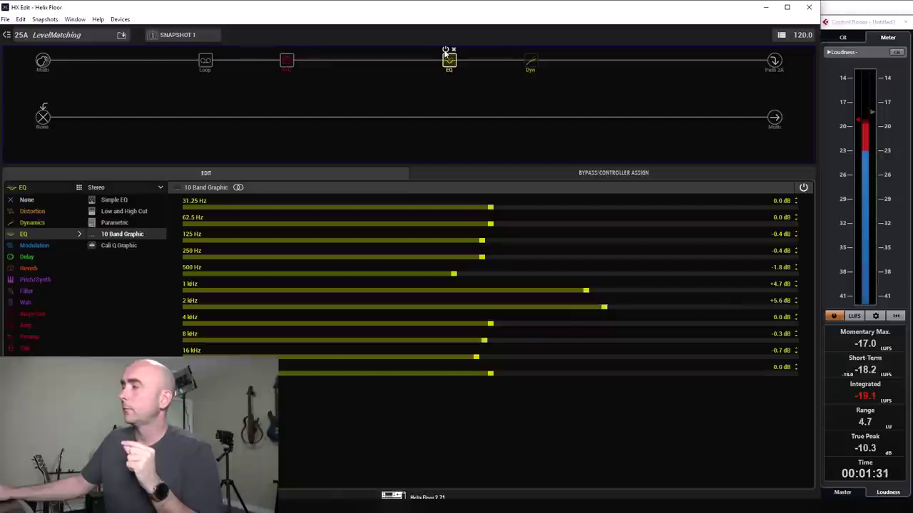
click(445, 50)
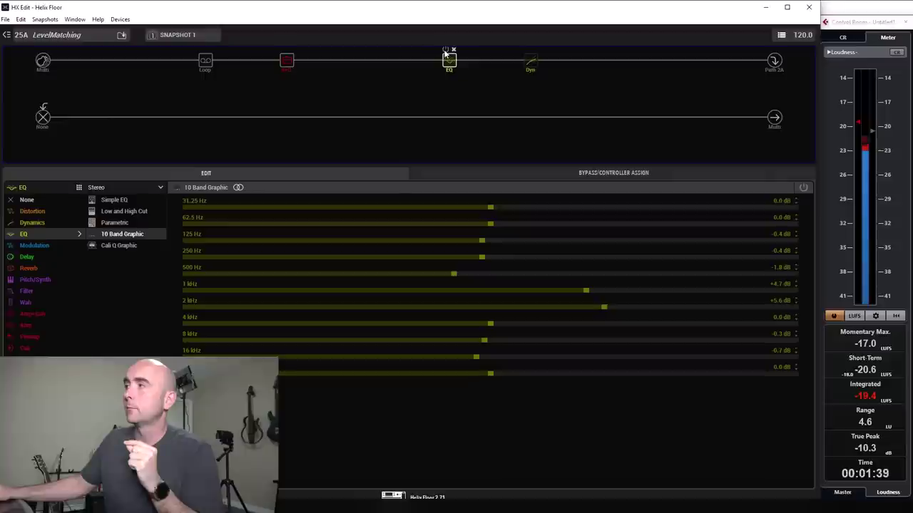
click(445, 50)
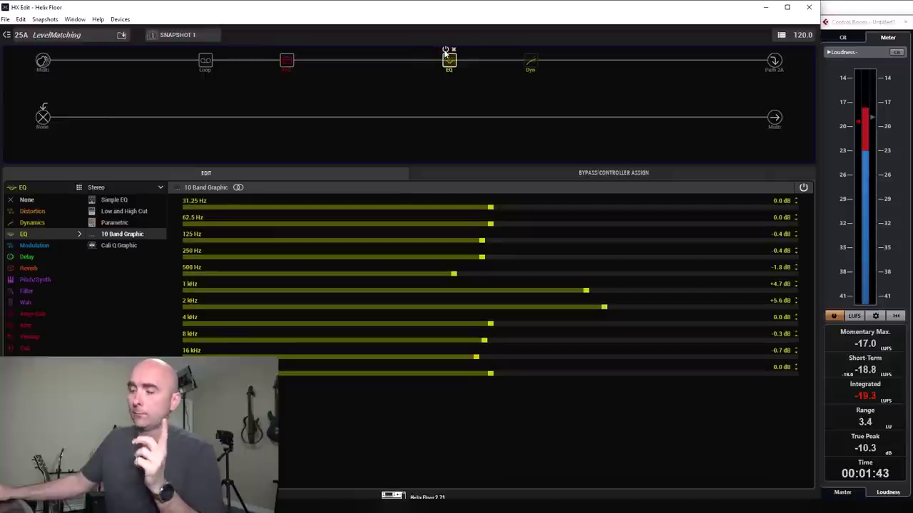
click(445, 50)
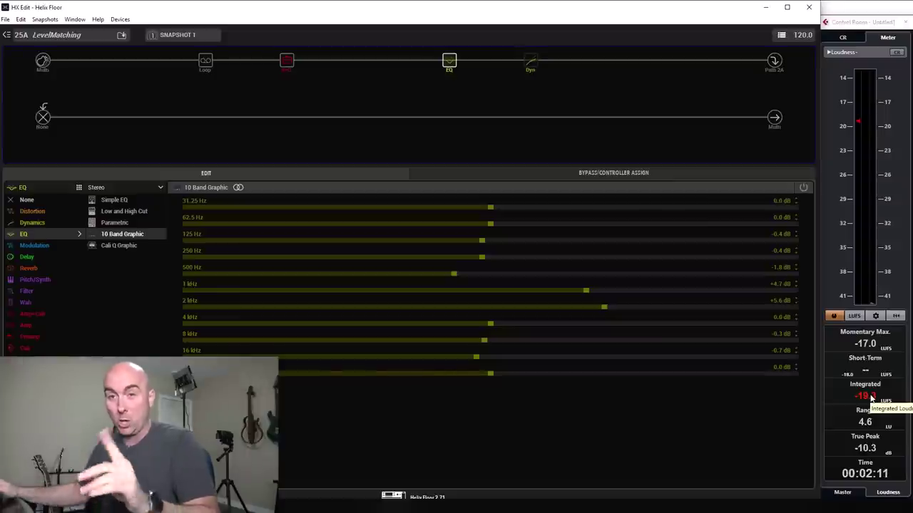
Set the 10 Band Graphic EQ's output level to -2.0 dB and restart the loudness measurement
mouse_move(450, 53)
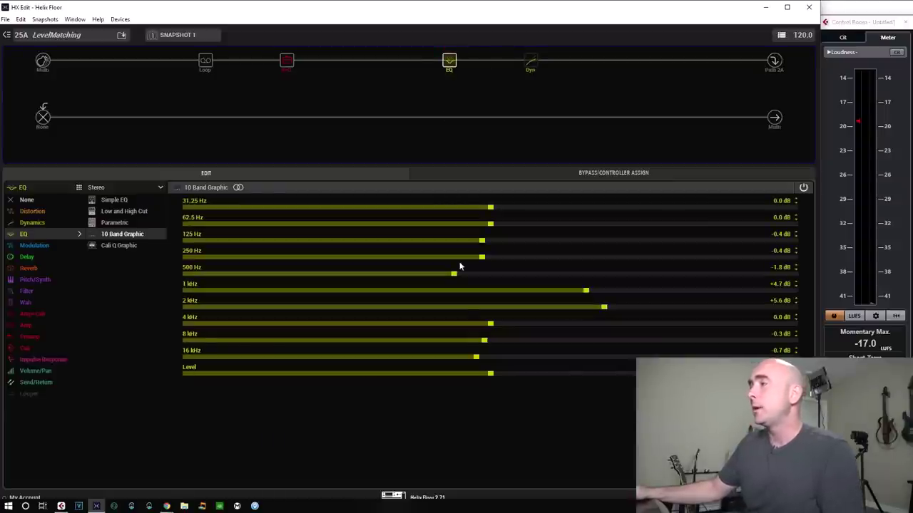
scroll(511, 374, down, 18)
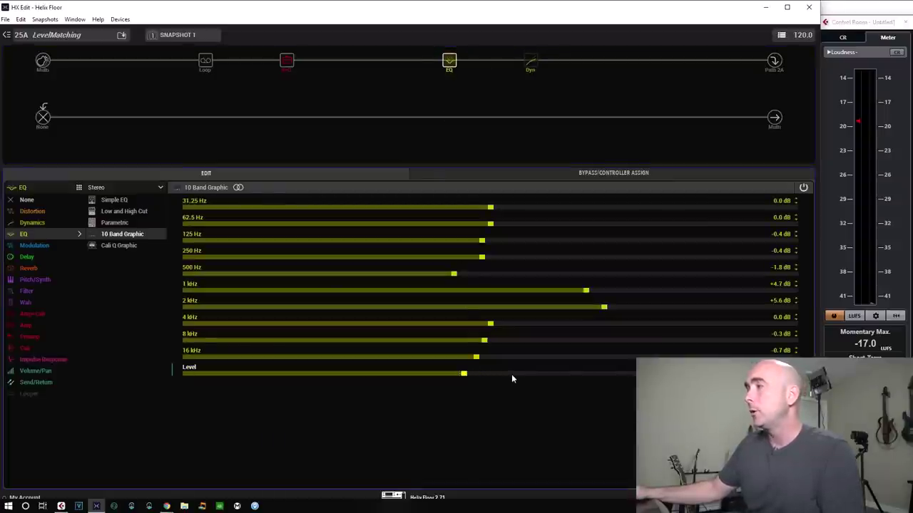
scroll(511, 379, down, 2)
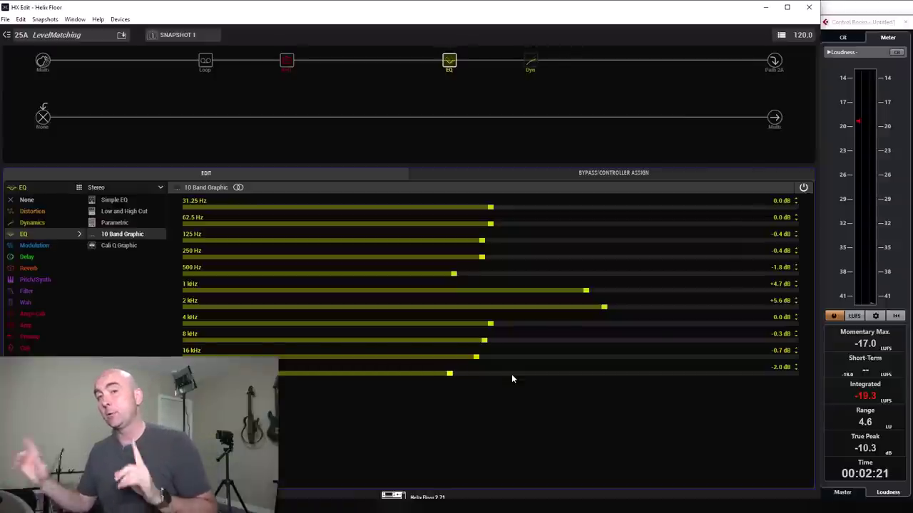
click(894, 316)
click(894, 316)
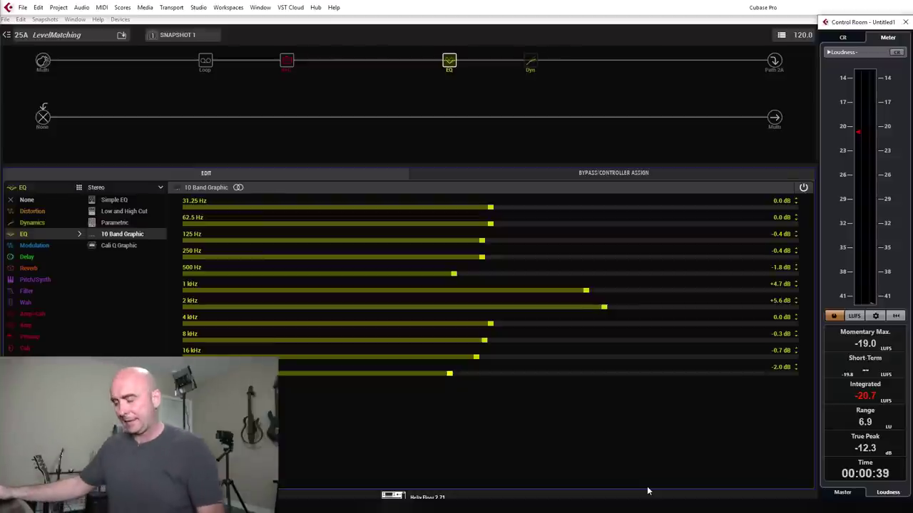
Compare the EQ's enabled and bypassed sound at the reduced output level by toggling the block several times
click(444, 51)
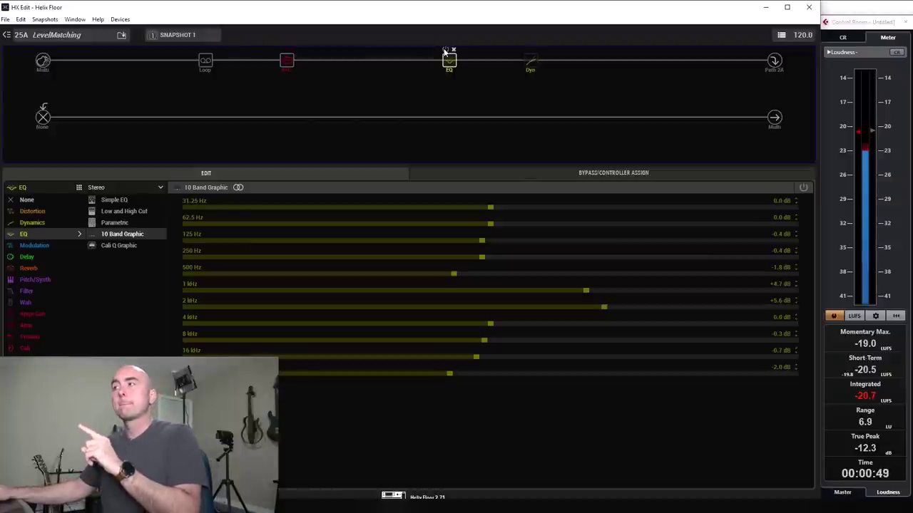
click(445, 51)
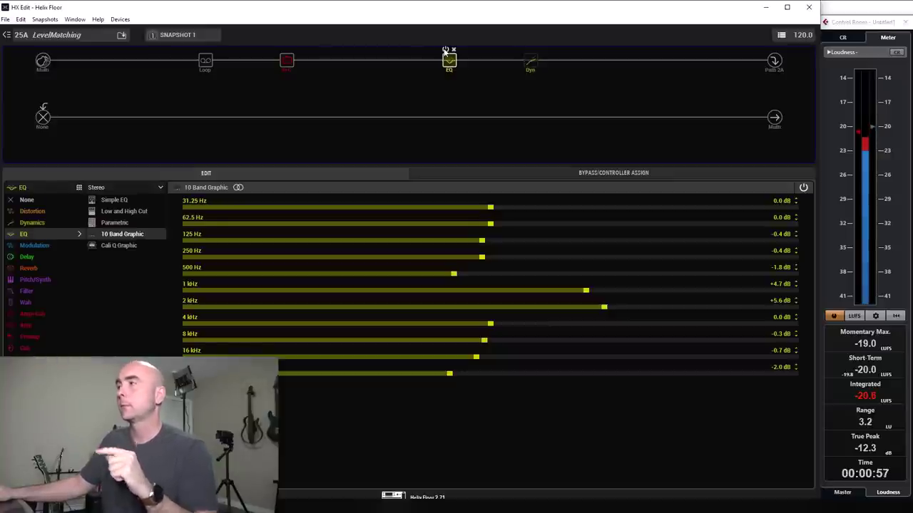
click(445, 50)
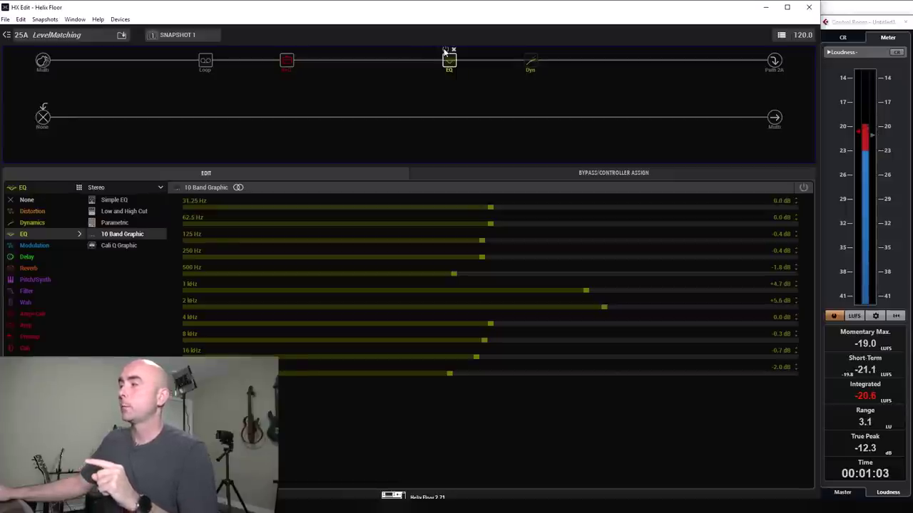
click(444, 51)
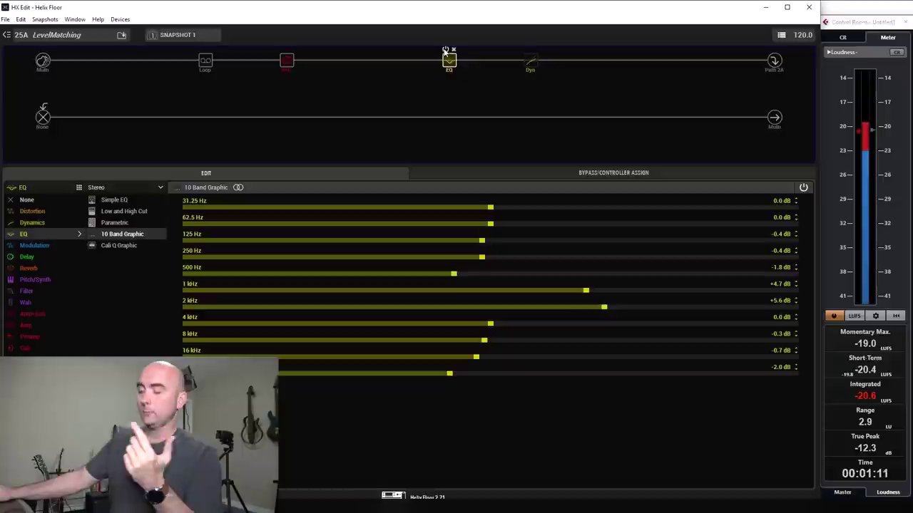
click(444, 51)
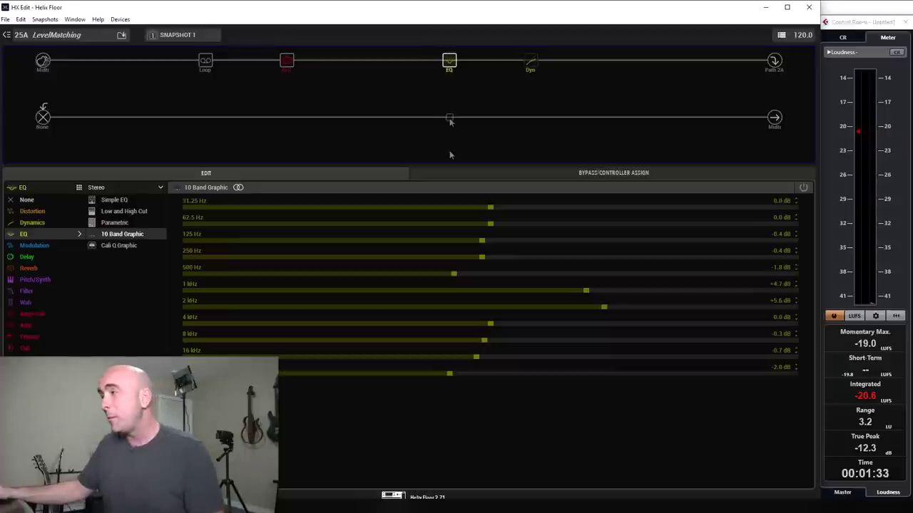
Raise the EQ's output level to 0.0 dB and toggle the block to hear the unmatched volume jump
click(472, 373)
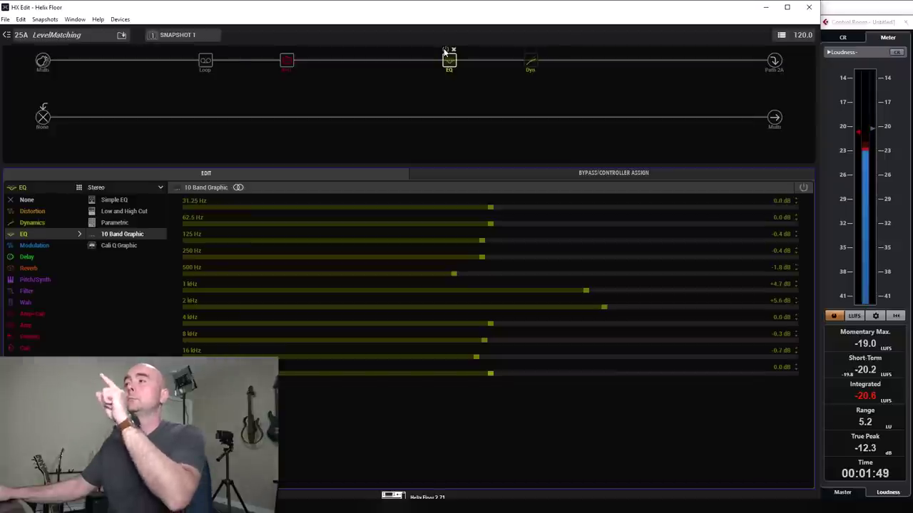
click(445, 50)
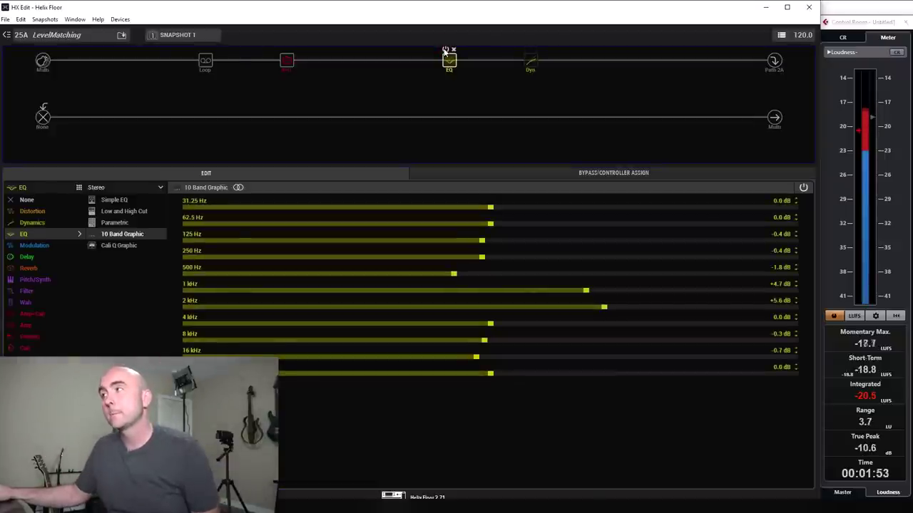
click(445, 51)
click(445, 51)
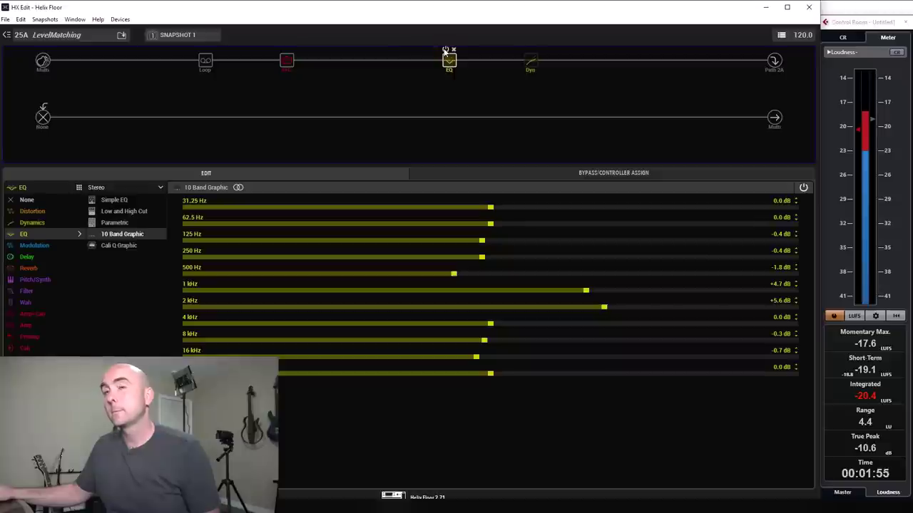
click(445, 51)
click(445, 50)
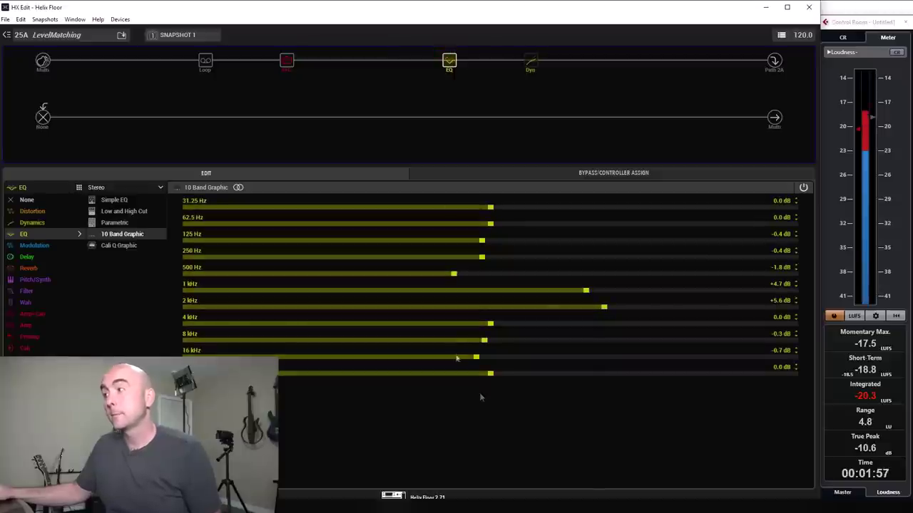
Set the EQ's output level to -2.0 dB and switch the block on and off to compare, leaving it bypassed
scroll(487, 374, down, 15)
scroll(485, 370, down, 5)
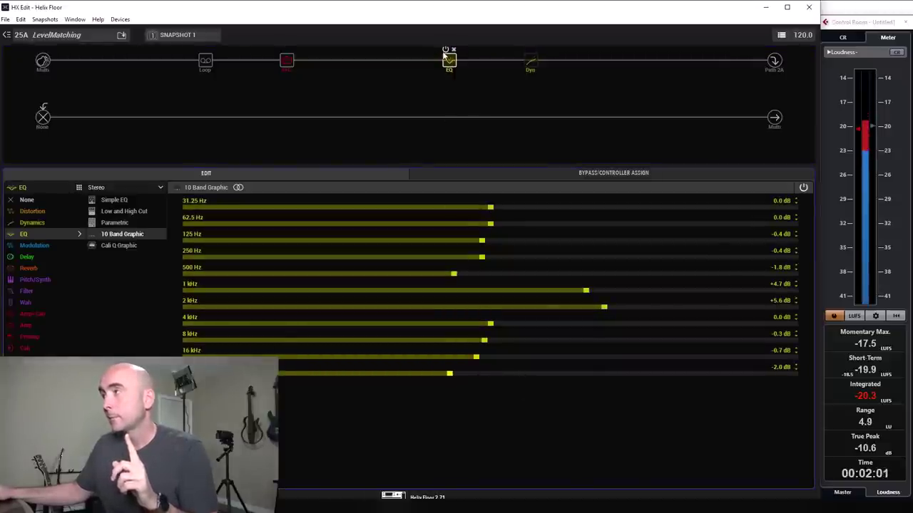
click(445, 50)
click(445, 50)
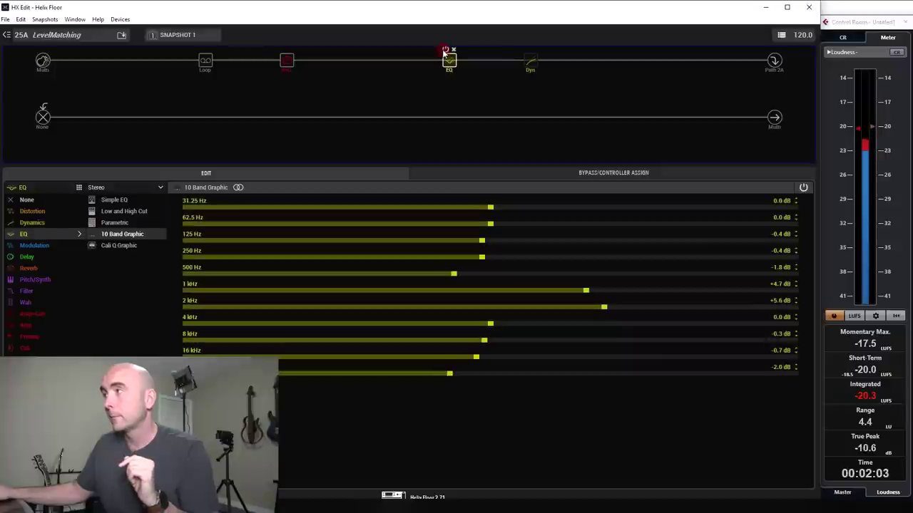
click(445, 50)
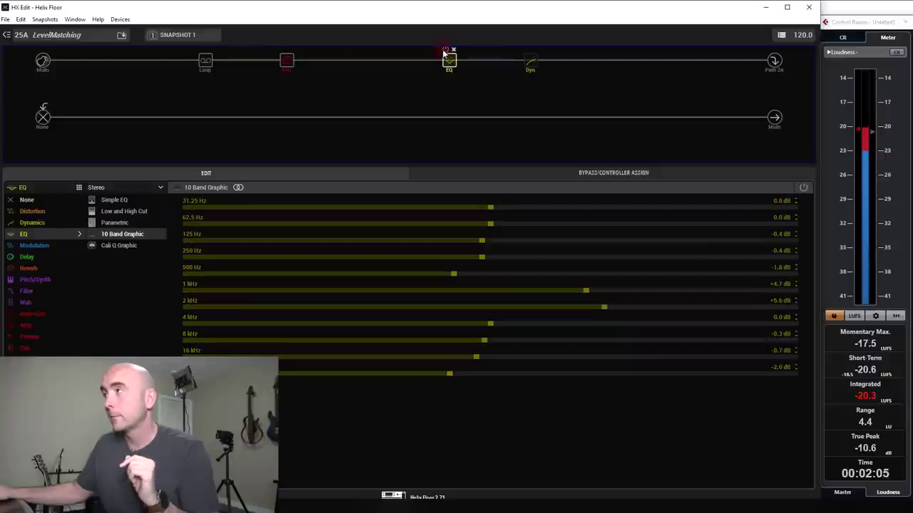
click(445, 50)
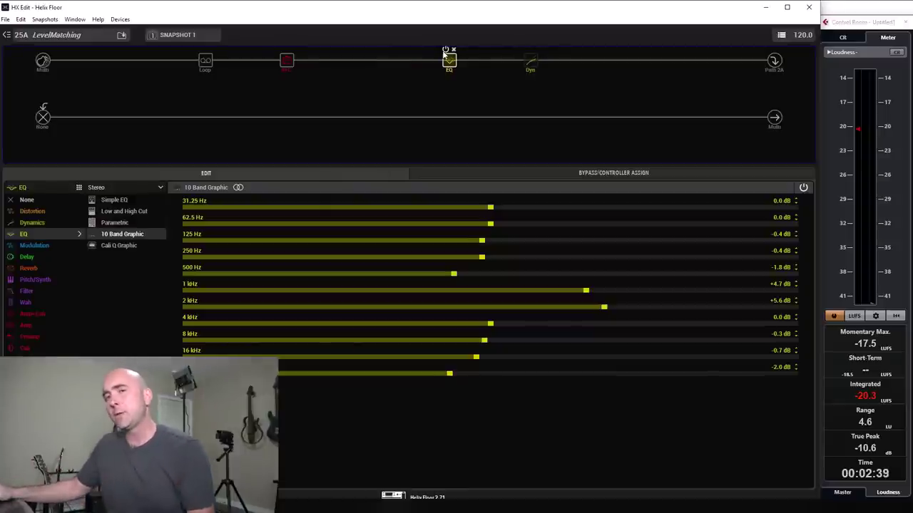
click(445, 50)
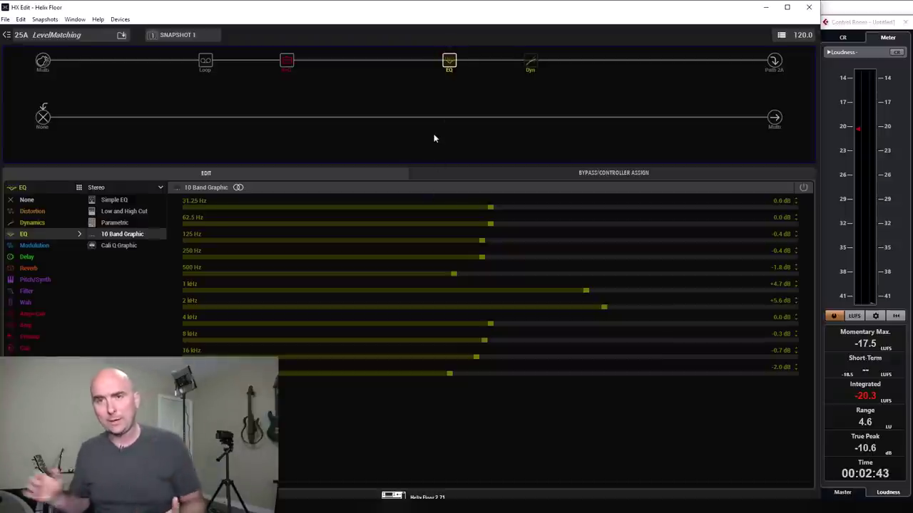
Show the LA Studio Comp block's parameters and switch the compressor on and back off
click(530, 61)
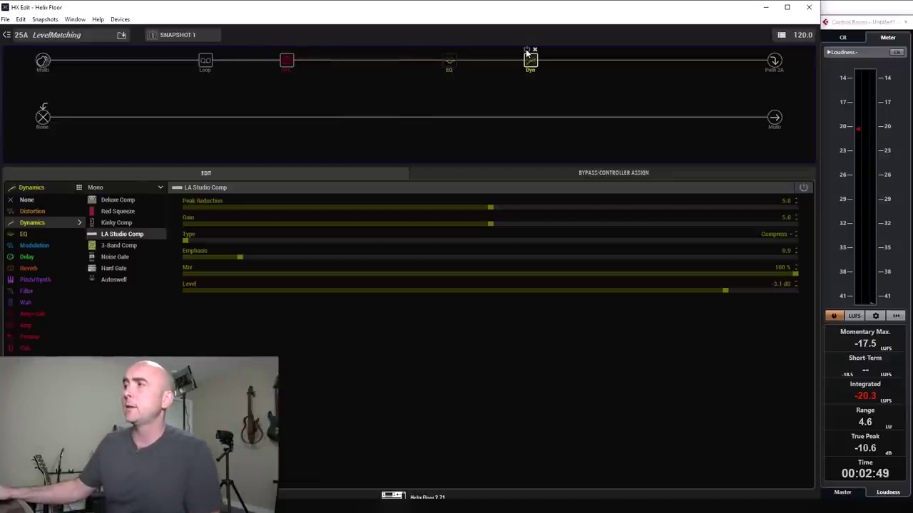
click(526, 50)
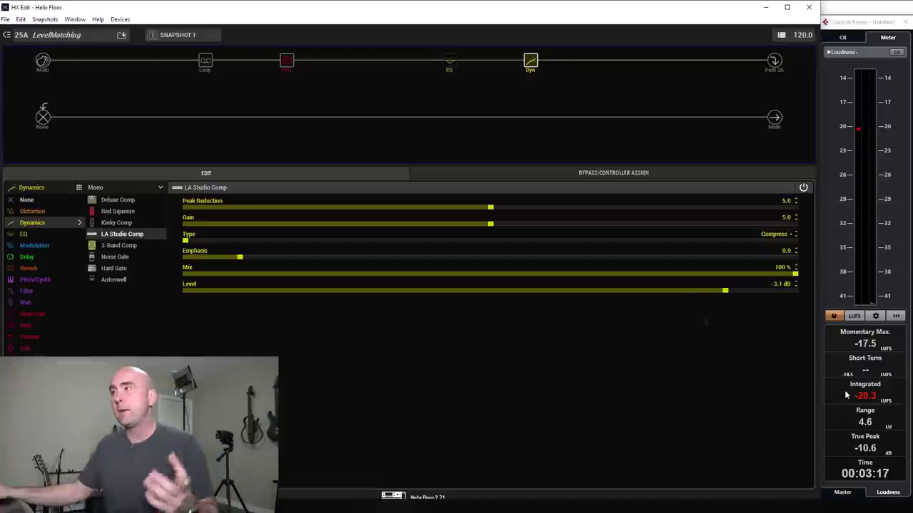
click(527, 50)
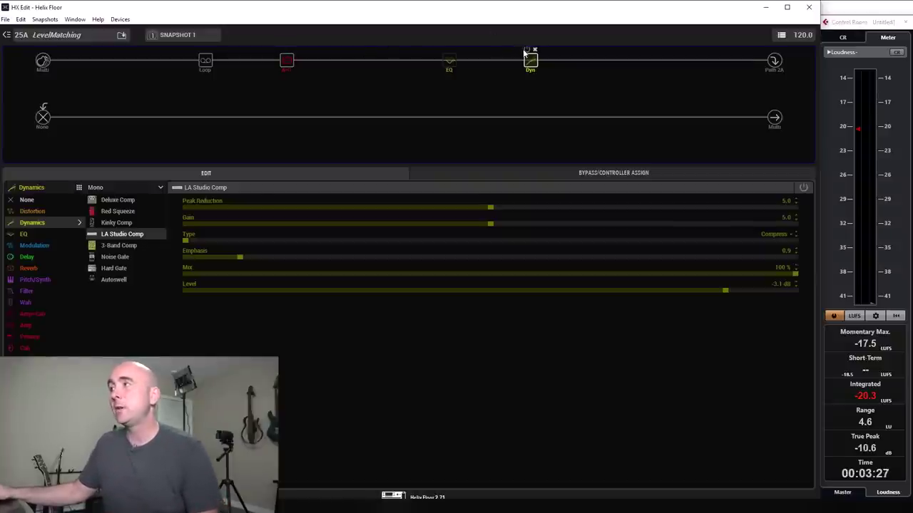
Switch on the LA Studio Comp block and restart the loudness measurement to read its enabled level
click(525, 50)
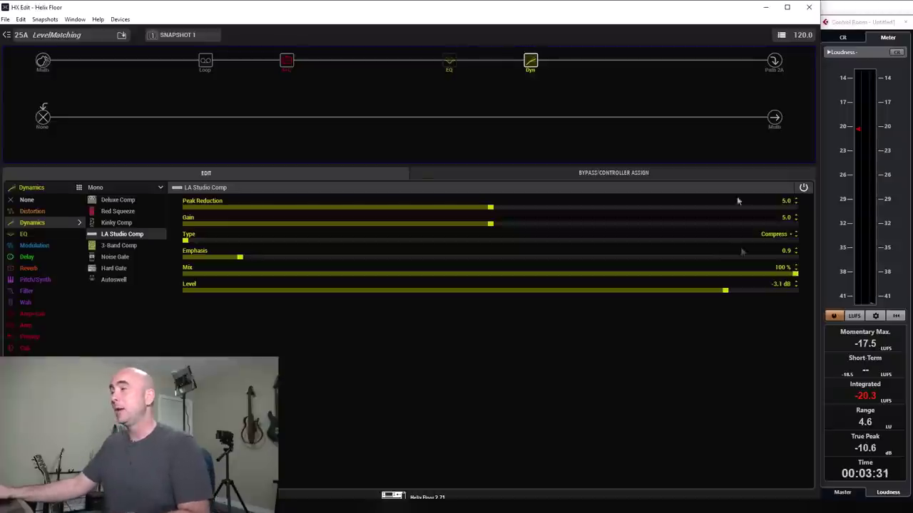
click(898, 316)
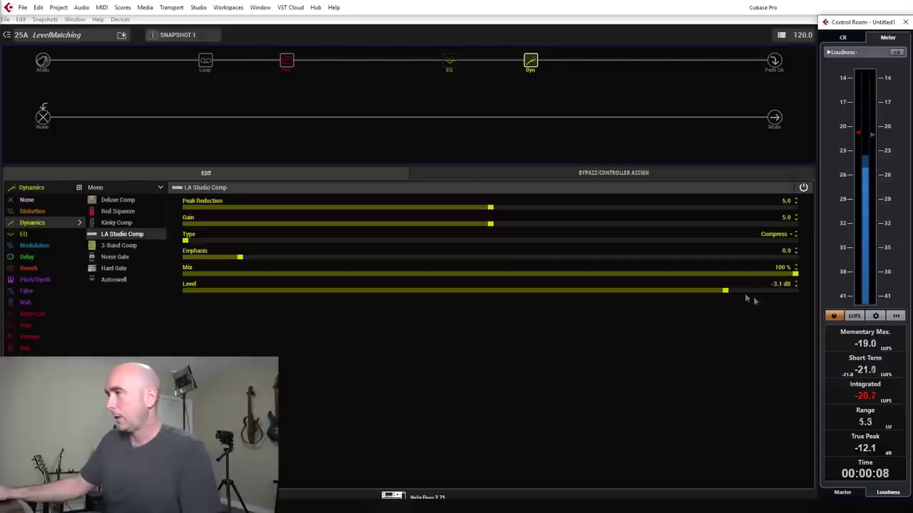
Raise the compressor's level to 0.0 dB and restart the loudness measurement to gauge the unmatched volume
scroll(737, 292, up, 6)
scroll(736, 293, up, 1)
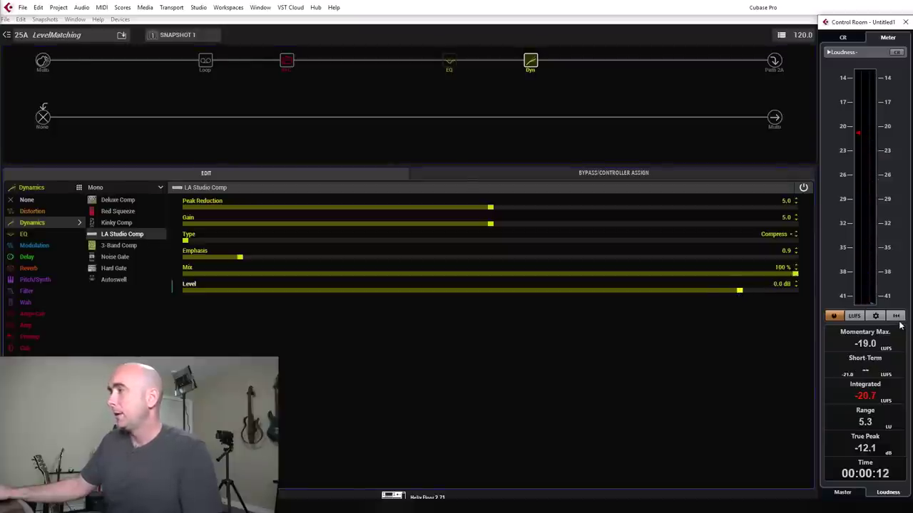
click(897, 318)
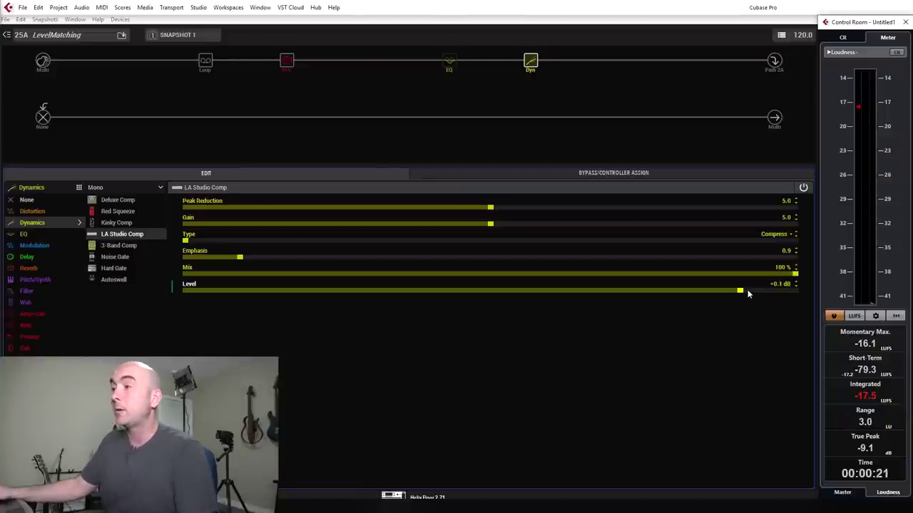
Compare the compressor's enabled and bypassed sound at the raised level by toggling the block several times, leaving it enabled
mouse_move(531, 59)
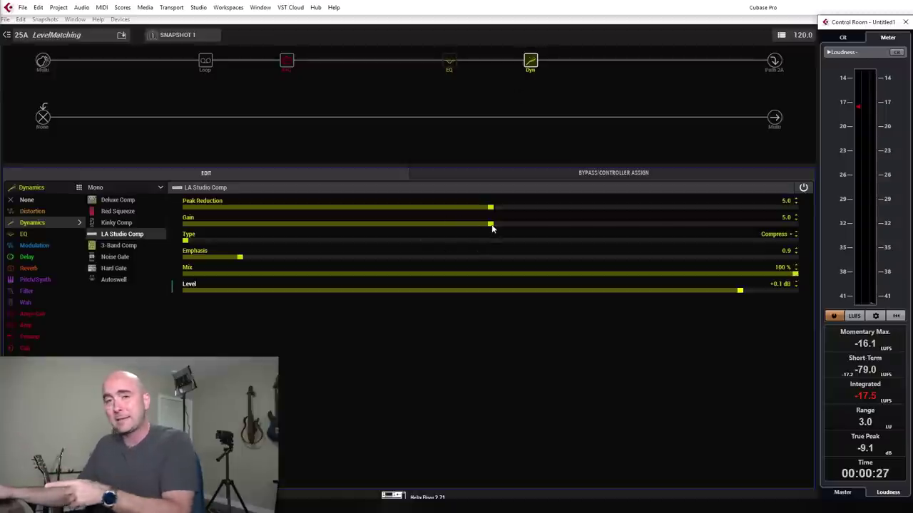
click(526, 51)
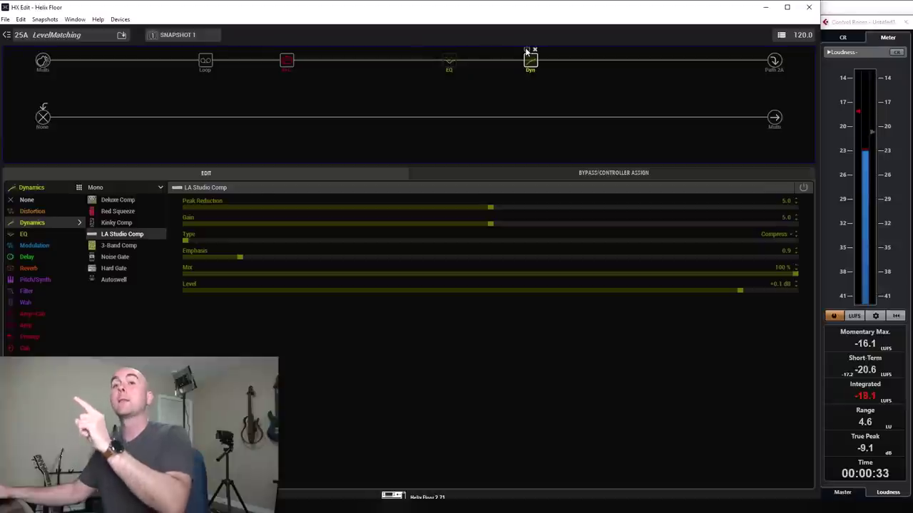
click(526, 50)
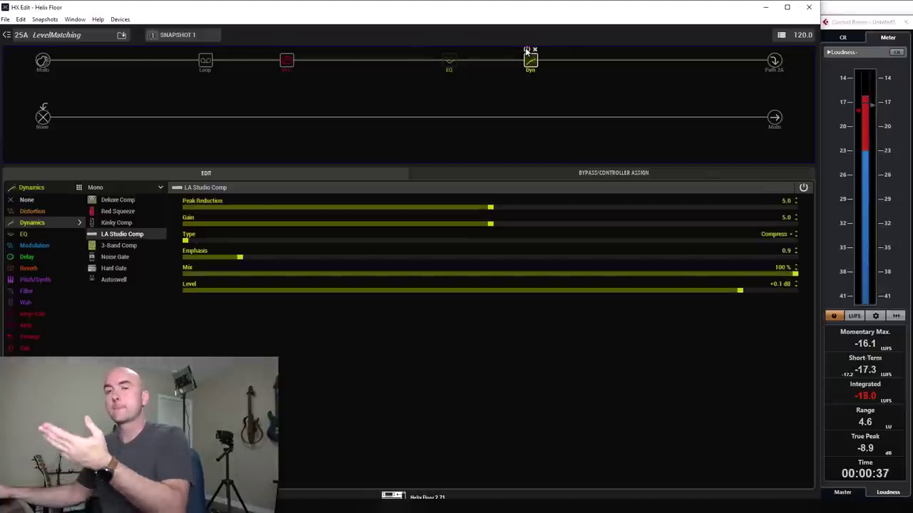
click(526, 51)
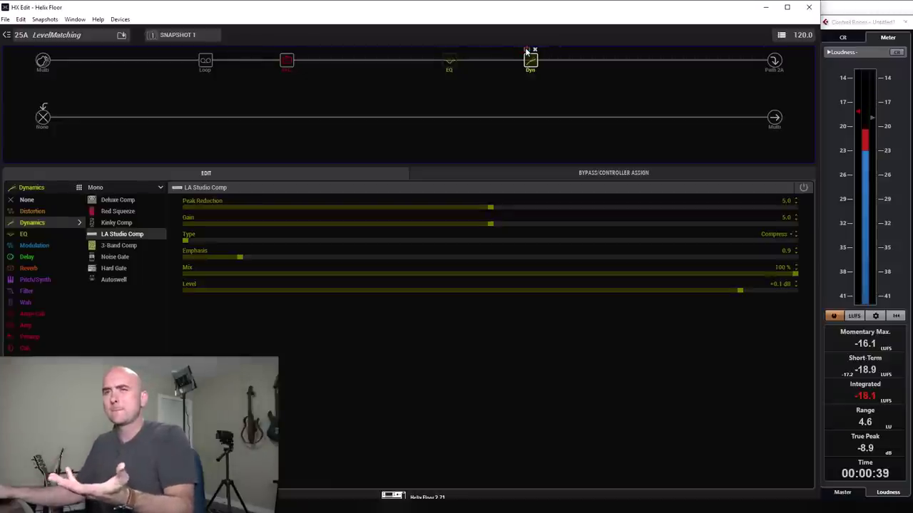
click(526, 50)
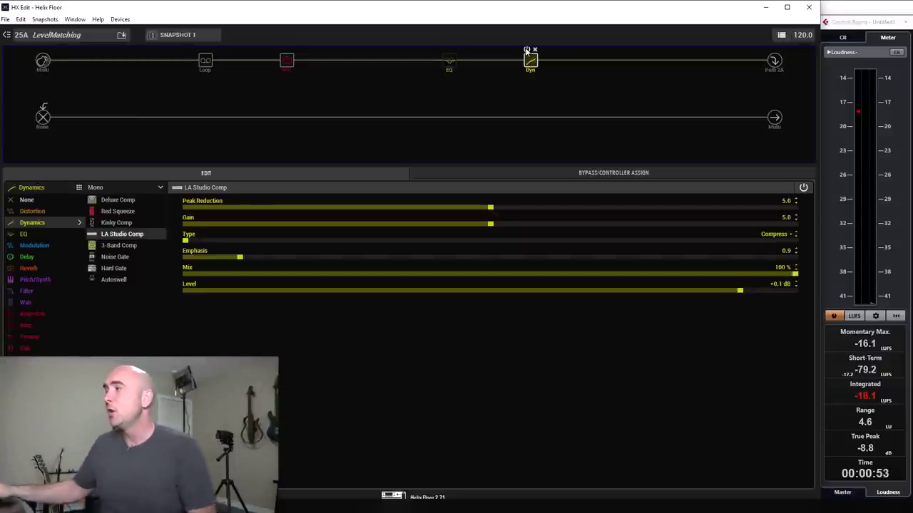
Lower the compressor's level to -3.0 dB and restart the loudness measurement
scroll(702, 292, down, 3)
scroll(701, 293, down, 1)
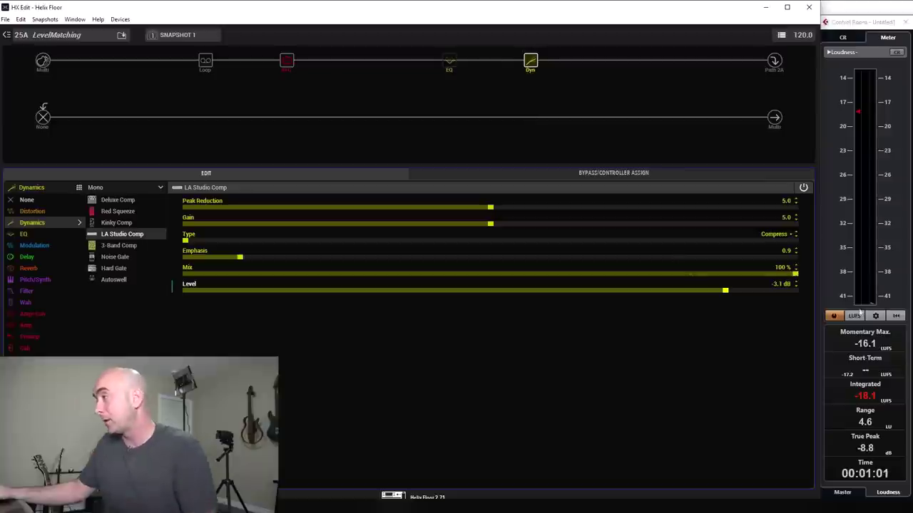
click(899, 321)
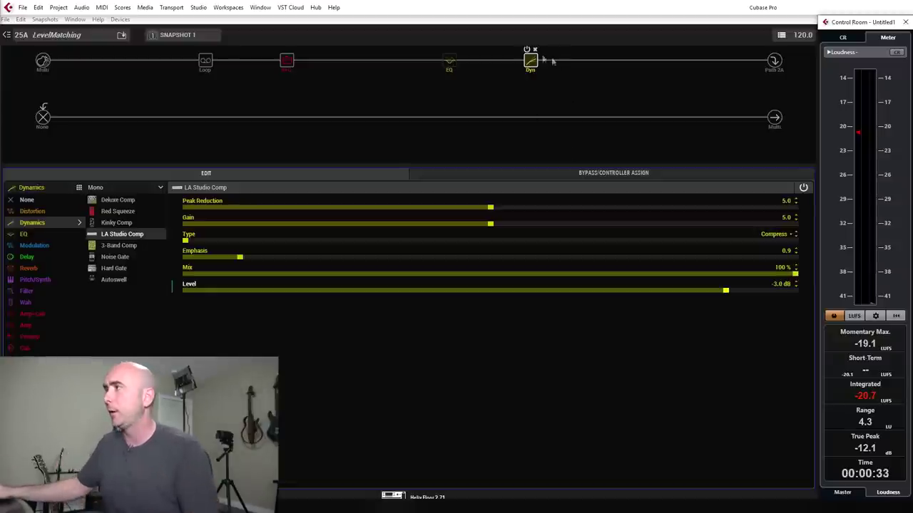
Compare the level-matched compressor with its bypassed sound by toggling the block repeatedly, leaving it bypassed
click(528, 50)
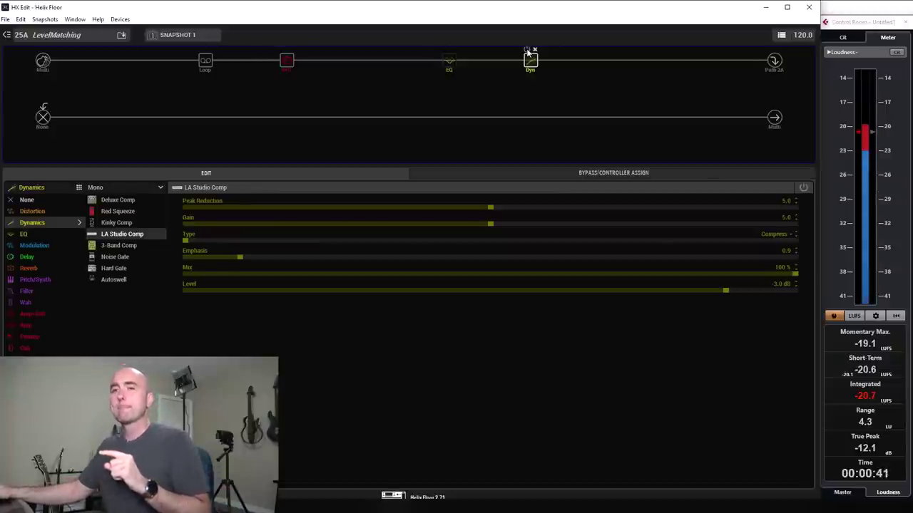
click(527, 50)
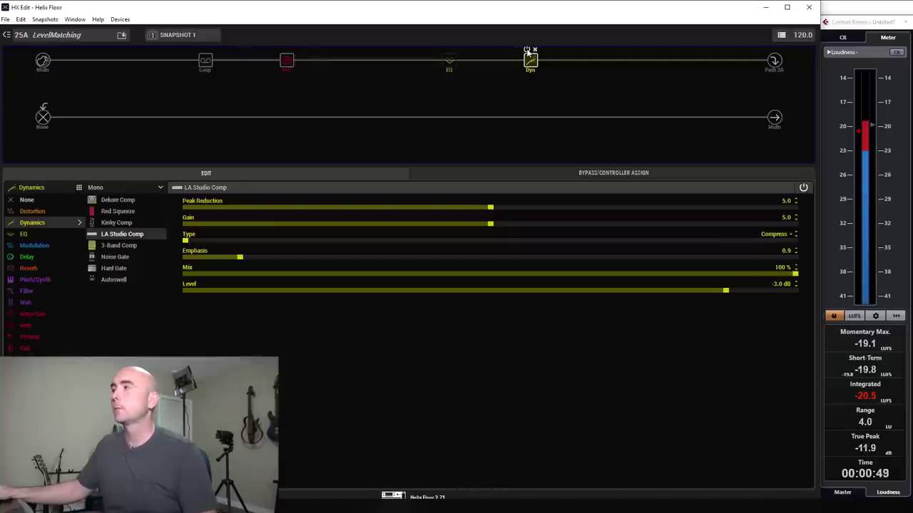
click(527, 50)
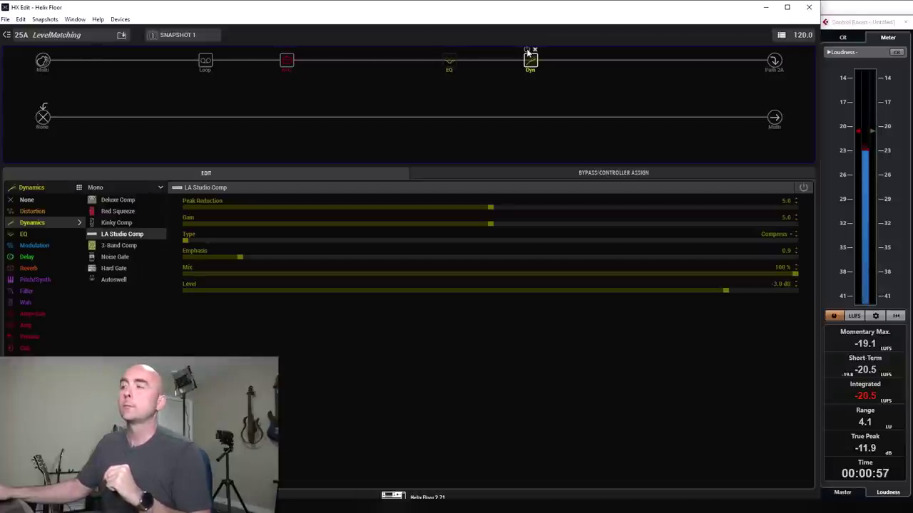
click(526, 51)
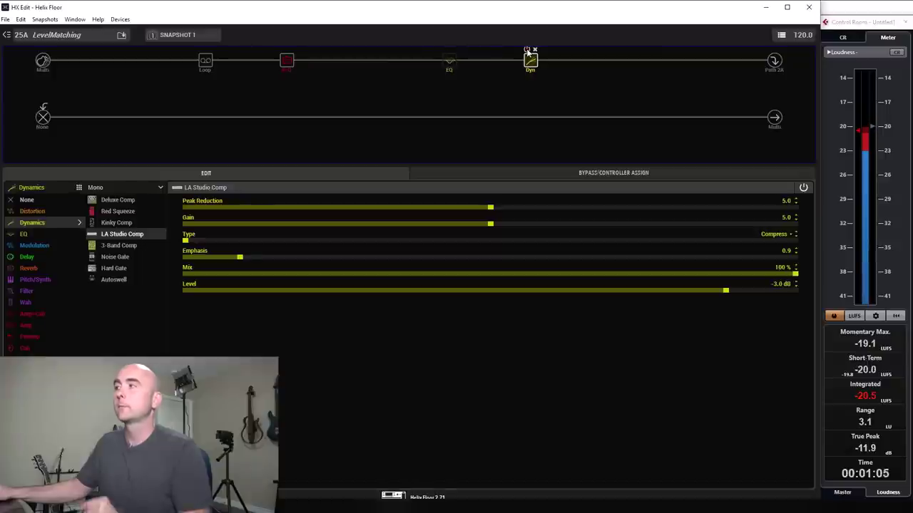
click(527, 51)
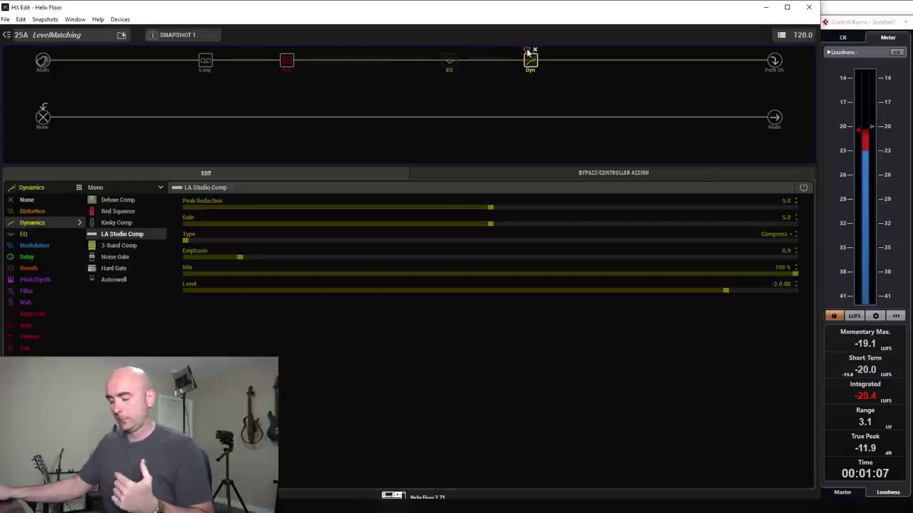